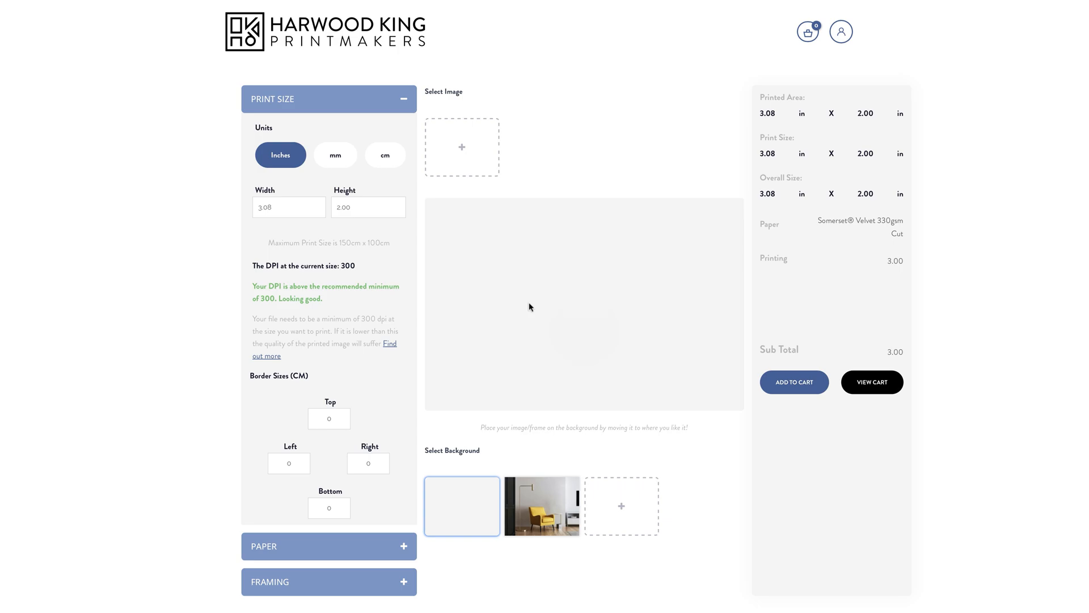
Step: Upload Painting of the Sea.jpg from the Example Print folder and select it as the image to print
left_click(466, 160)
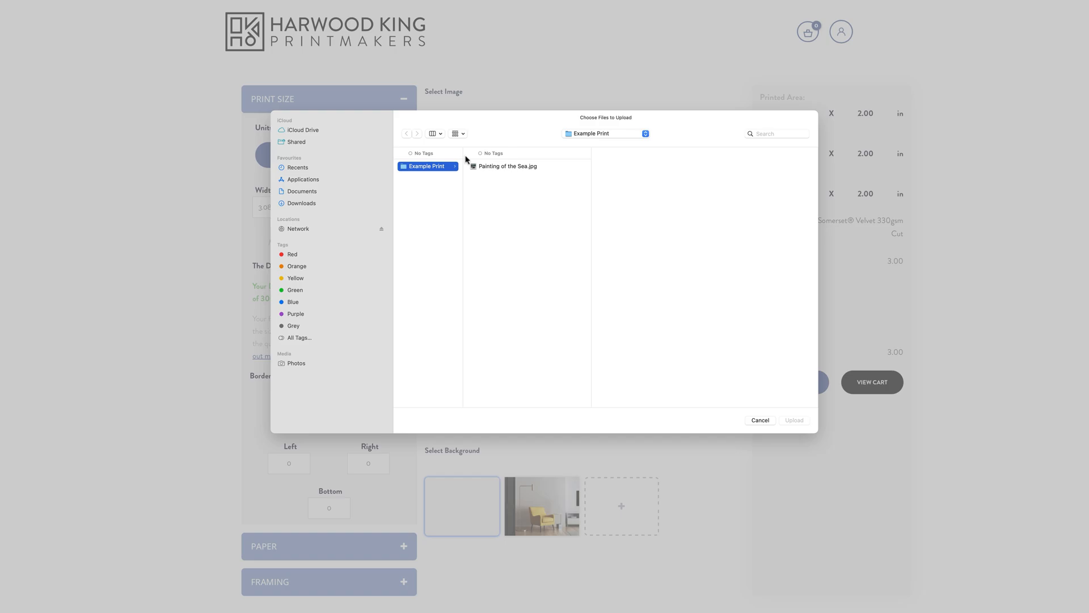
left_click(510, 167)
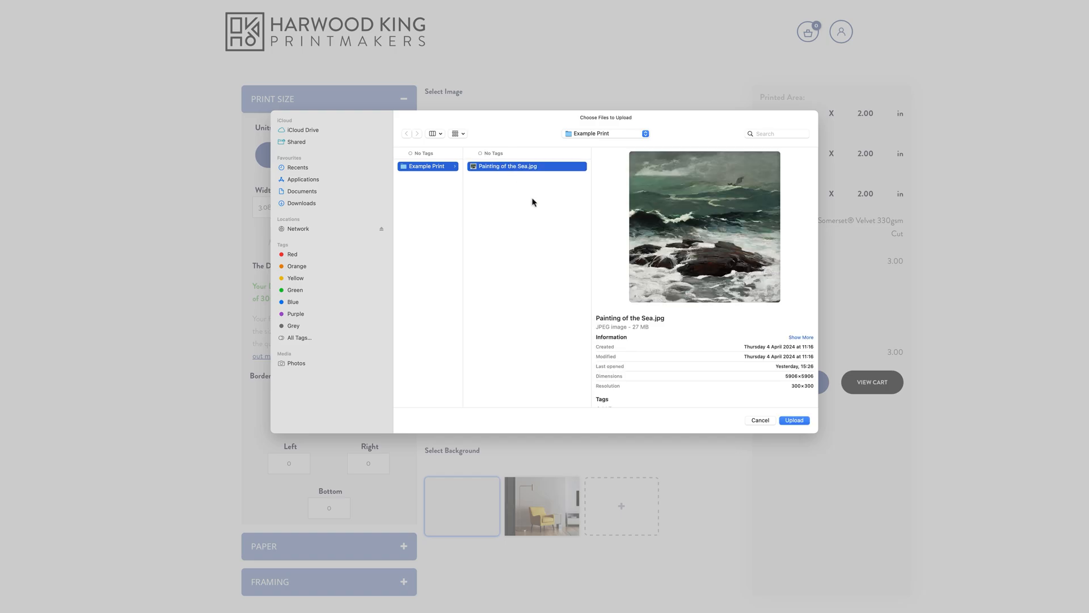
left_click(795, 420)
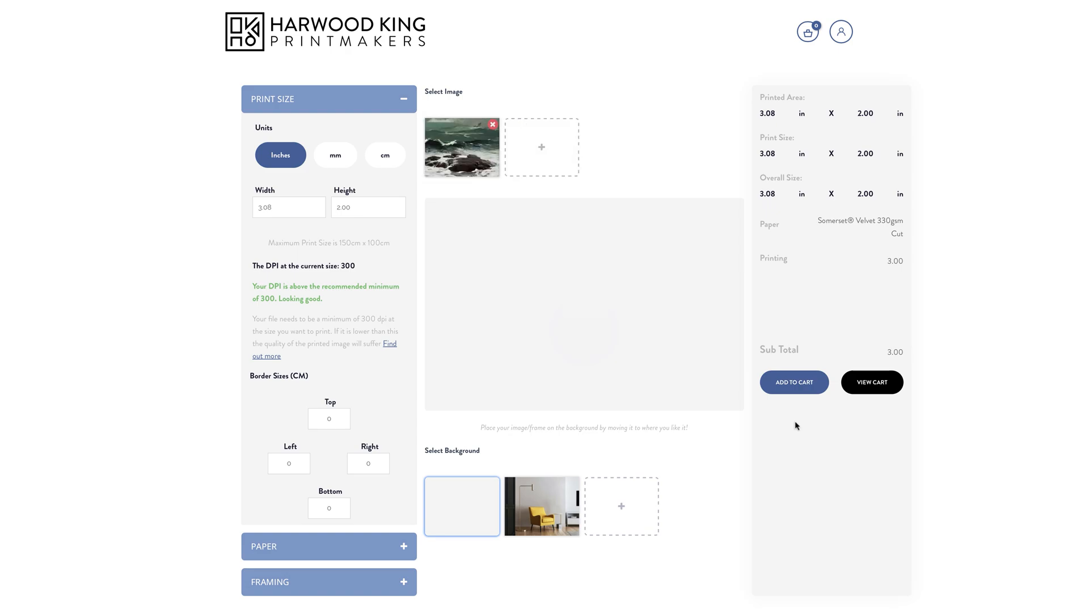
left_click(482, 163)
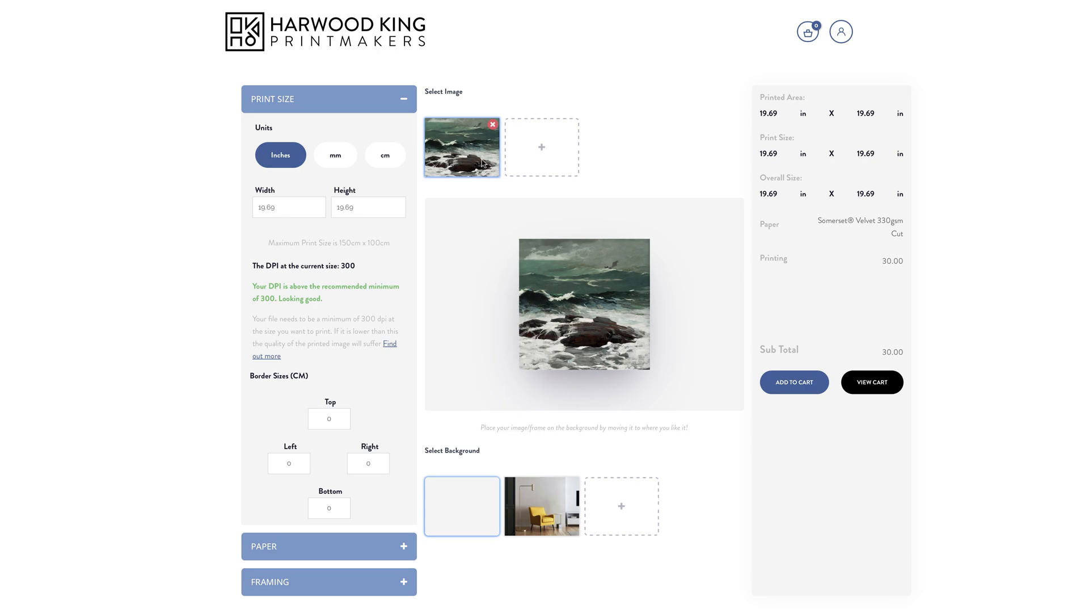
Step: Switch the print size units from inches to mm and finally to cm
left_click(342, 162)
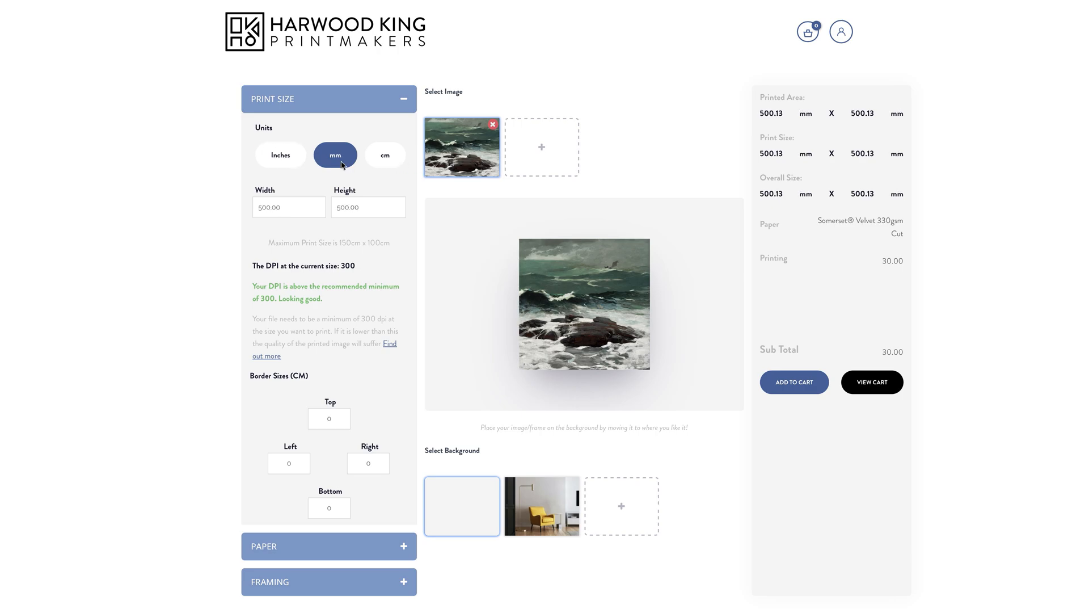
left_click(397, 163)
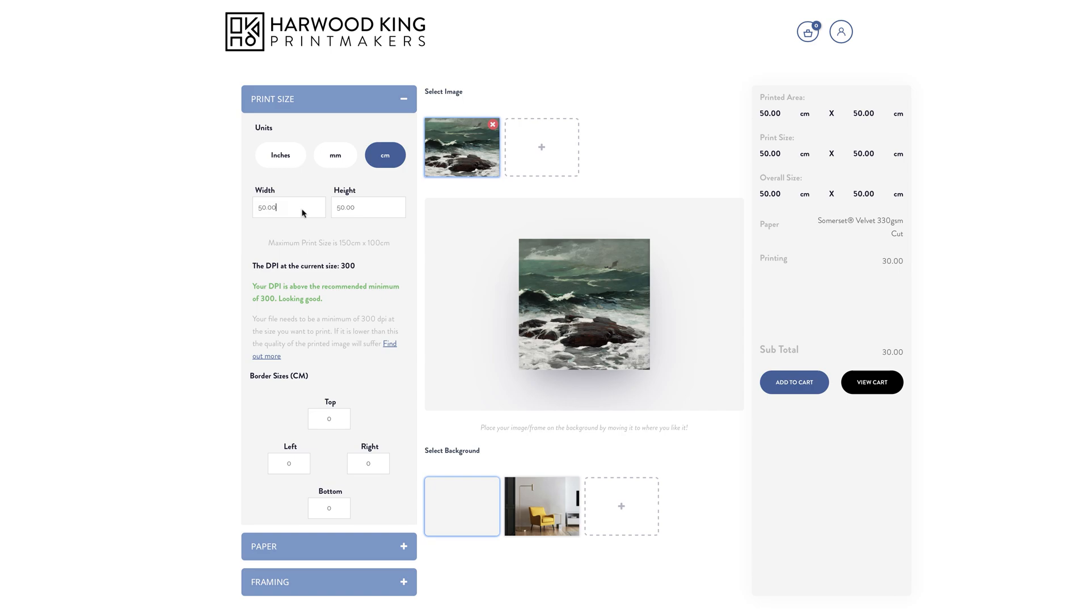
Step: Set the print width to 60 cm
key("BackSpace")
key("BackSpace")
key("BackSpace")
key("BackSpace")
key("BackSpace")
type("60")
key("Return")
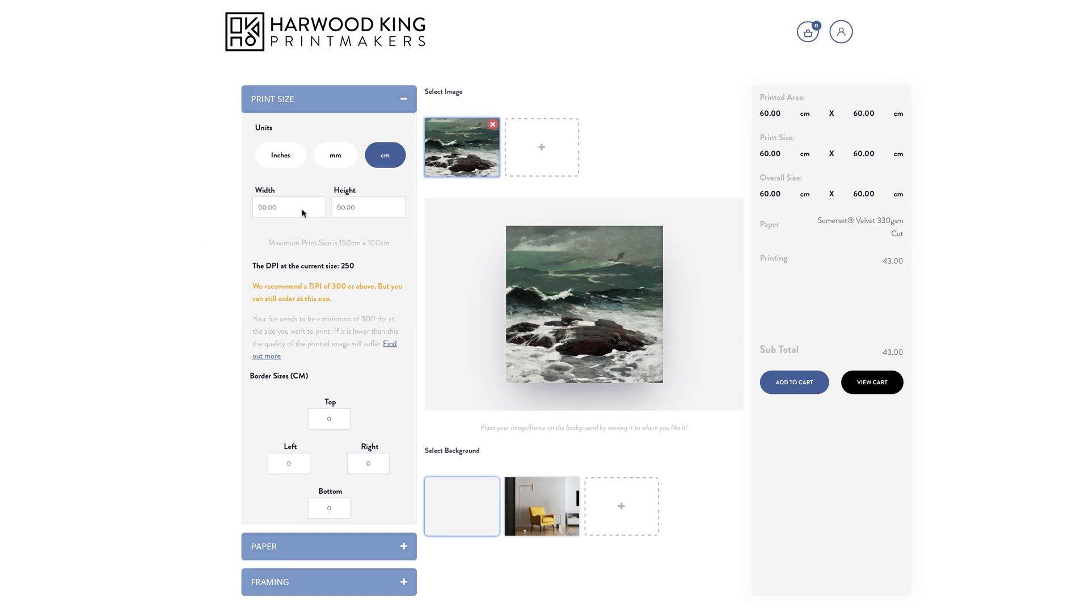
Step: Return the print width to 50 cm
key("BackSpace")
key("BackSpace")
key("BackSpace")
key("BackSpace")
key("BackSpace")
type("50")
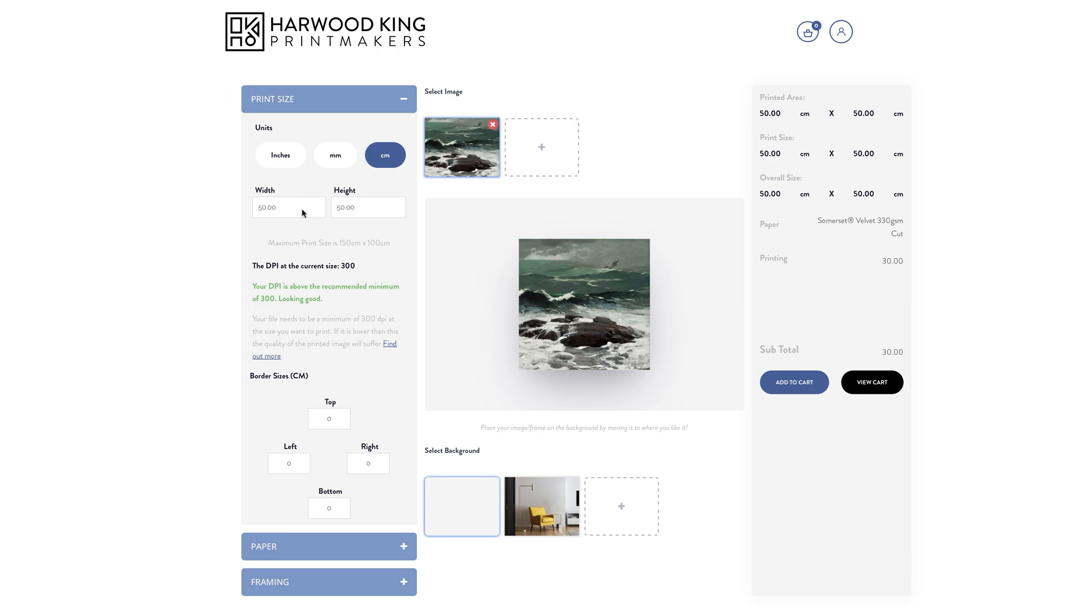
Step: Set the top, right, bottom and left border sizes to 5 cm each
left_click(339, 423)
left_click(379, 469)
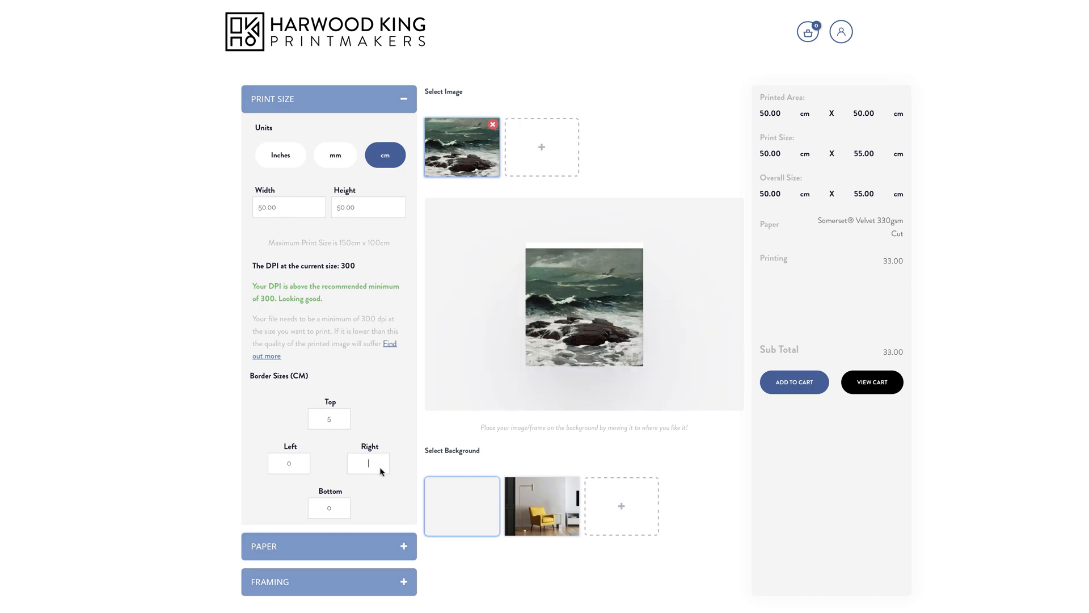
type("5")
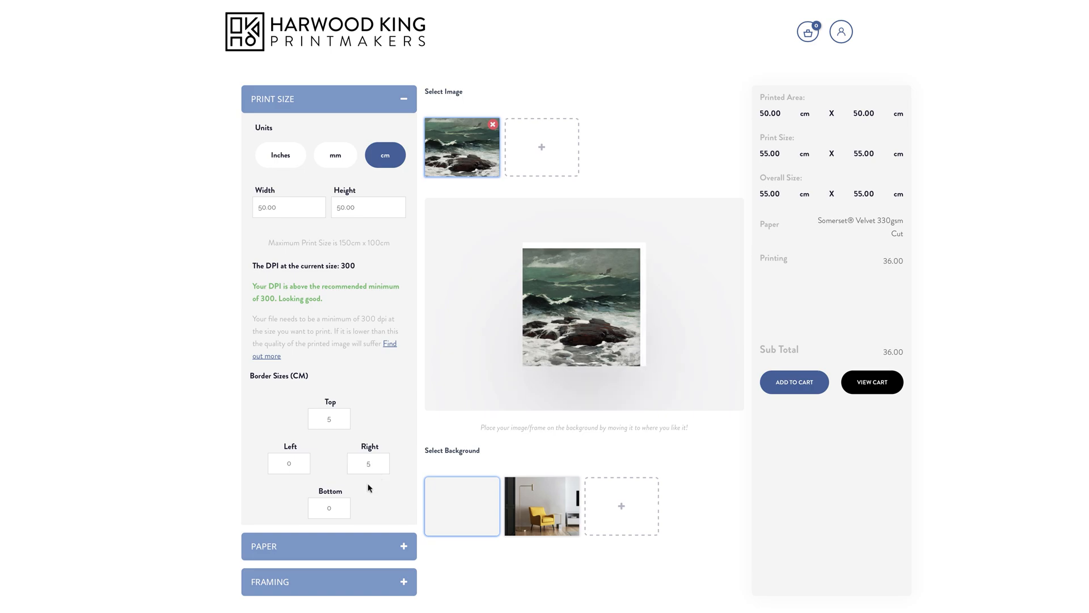
key("BackSpace")
type("5")
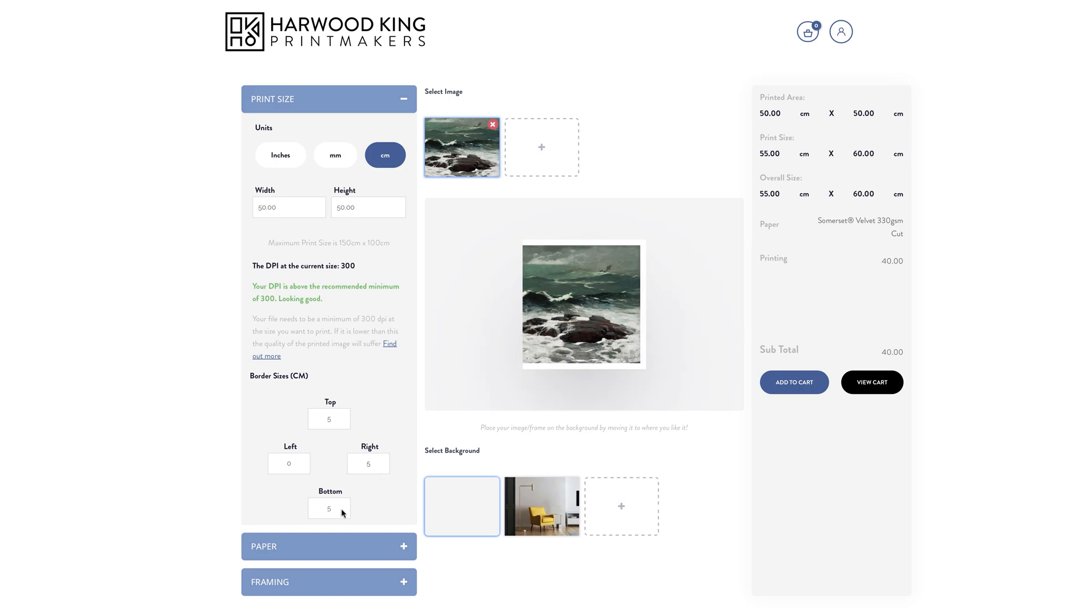
left_click(301, 470)
key("BackSpace")
type("5")
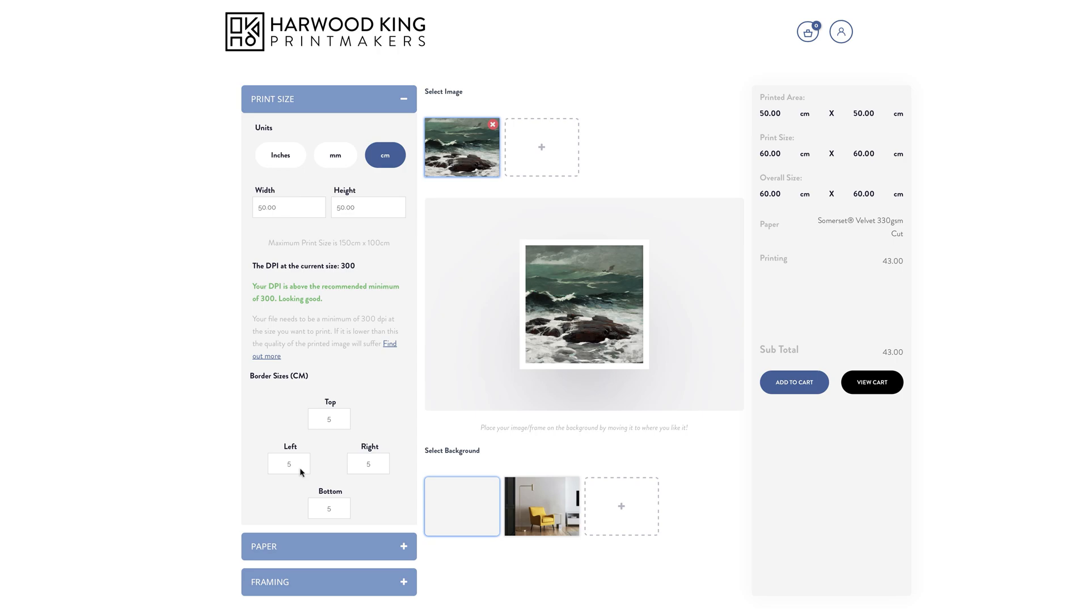
Step: Preview the print on the room background and move it onto the bare wall above the yellow armchair
left_click(567, 529)
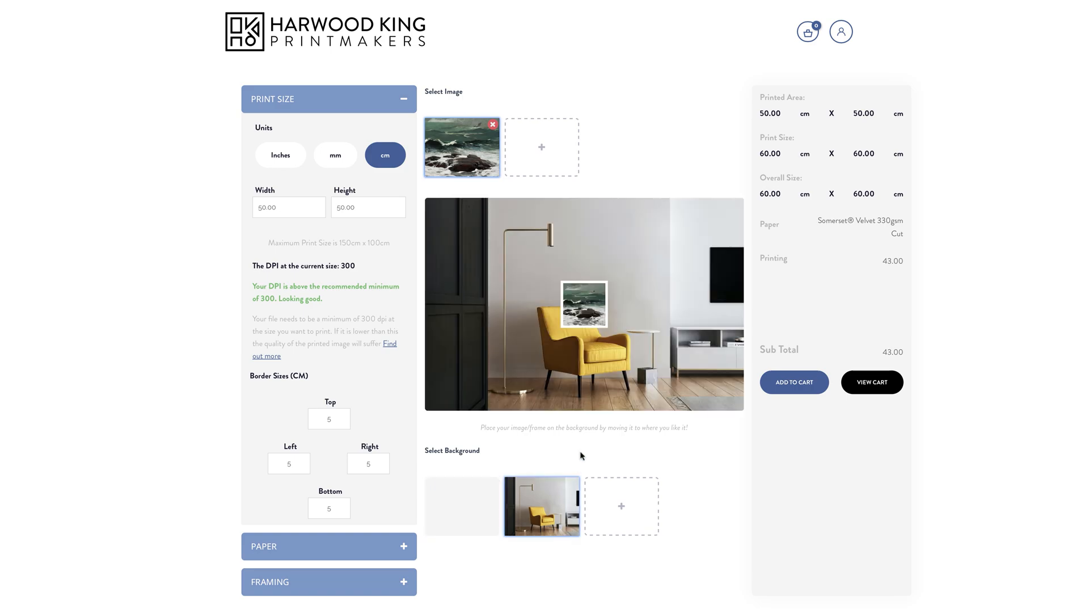
left_click_drag(589, 312, 612, 270)
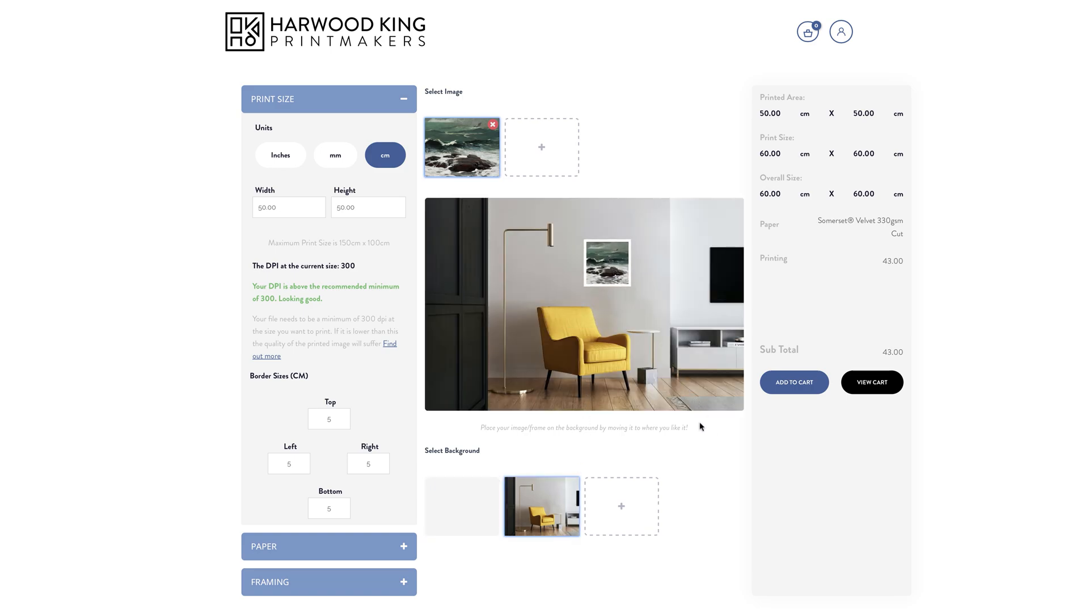
Step: Set the print width to 30 cm to compare its scale in the room preview
key("BackSpace")
key("BackSpace")
key("BackSpace")
key("BackSpace")
key("BackSpace")
type("30")
key("Return")
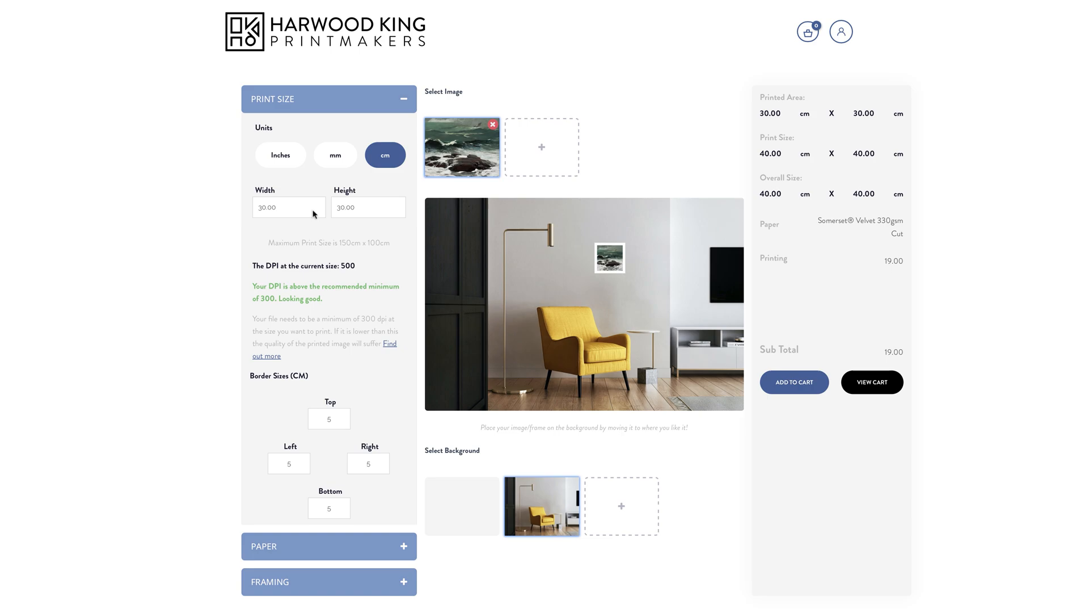
Step: Set the print width back to 50 cm in the room preview
key("BackSpace")
key("BackSpace")
key("BackSpace")
key("BackSpace")
key("BackSpace")
type("50")
key("Return")
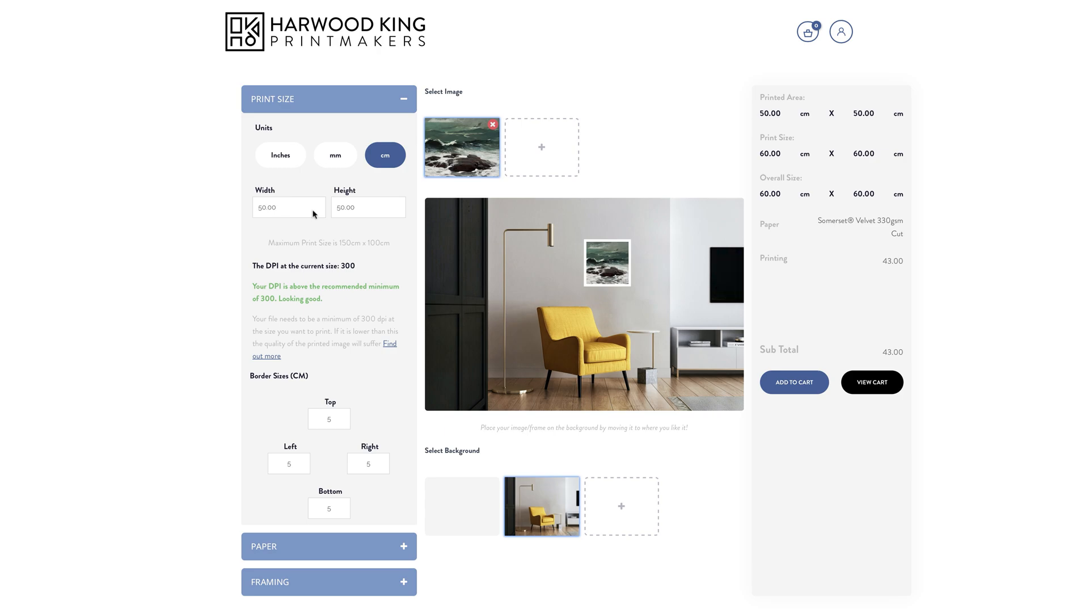
Step: Choose the Cut edge finish and Somerset Velvet 330gsm Cut paper, and show the framing options
left_click(382, 551)
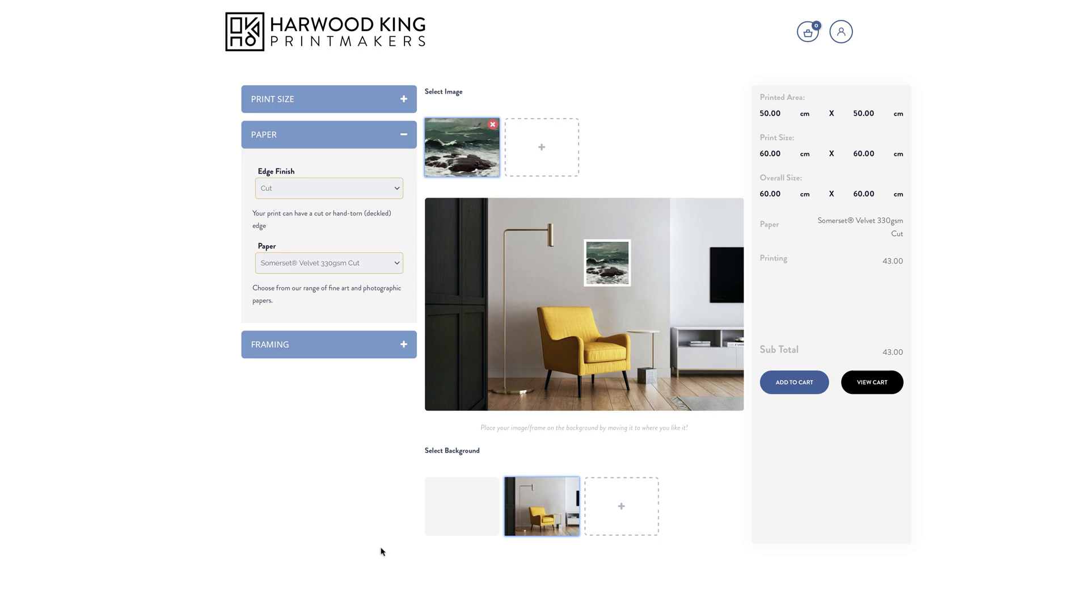
left_click(328, 185)
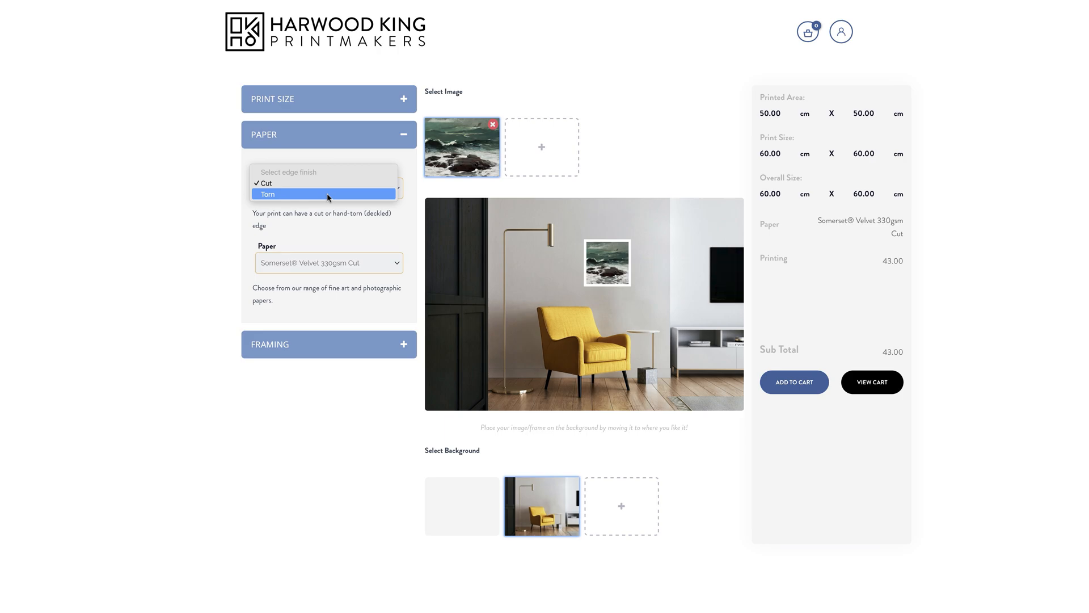
left_click(327, 182)
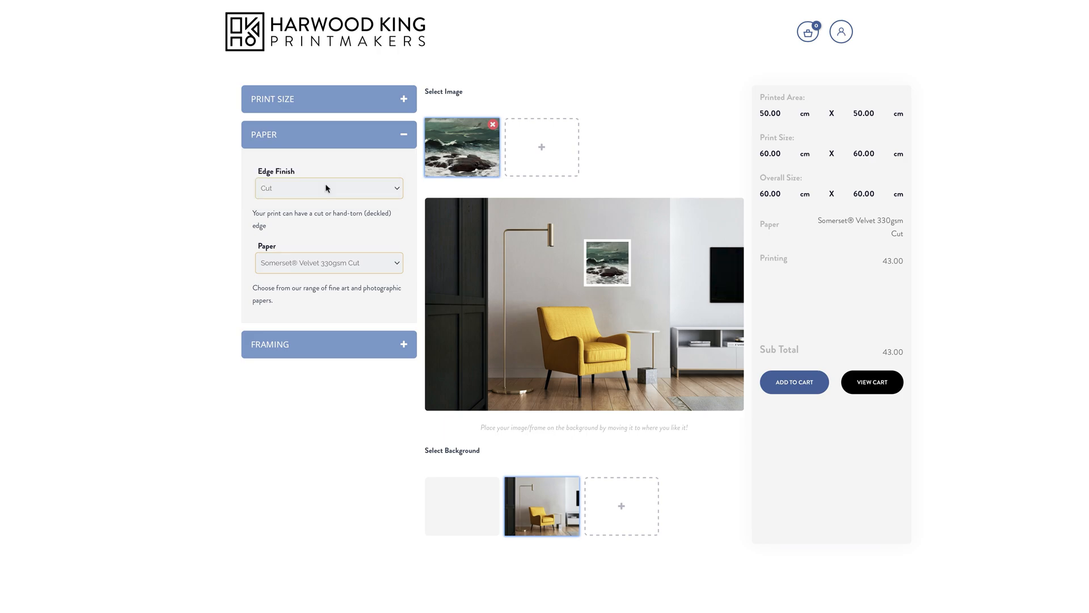
left_click(370, 265)
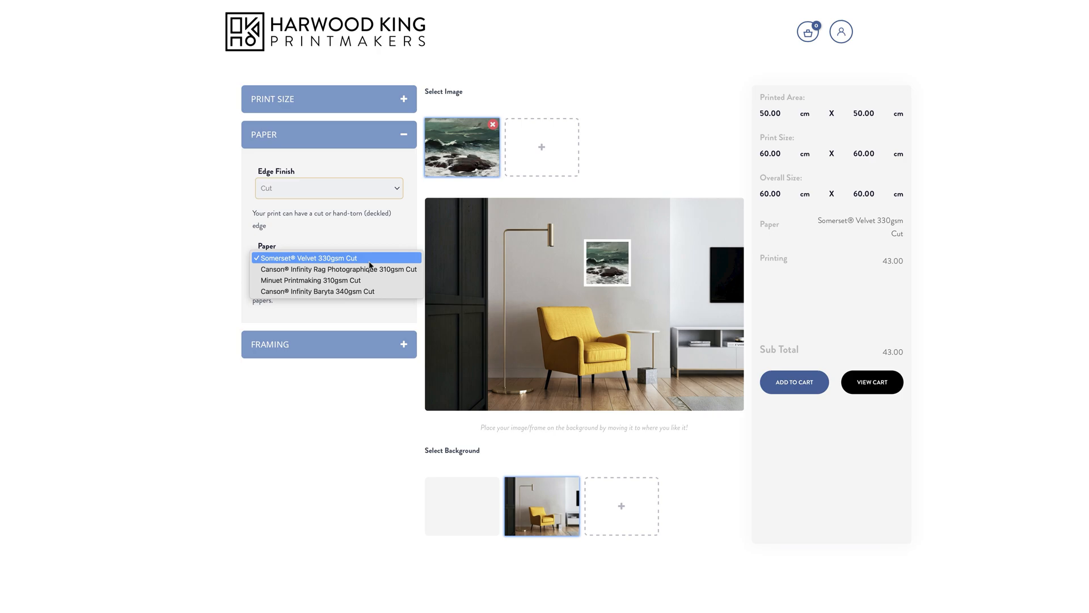
left_click(369, 263)
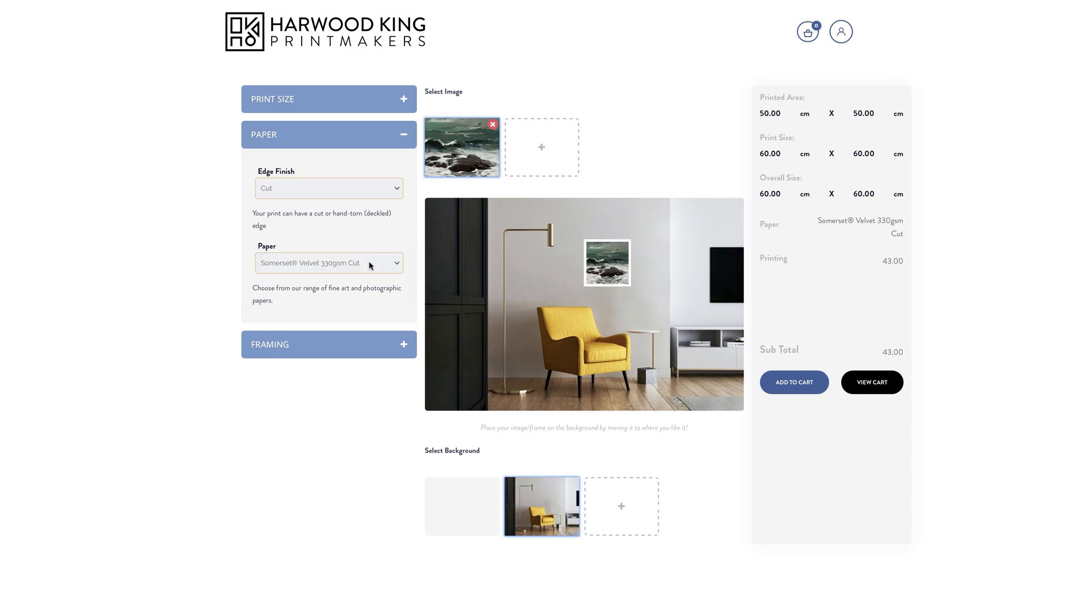
left_click(357, 345)
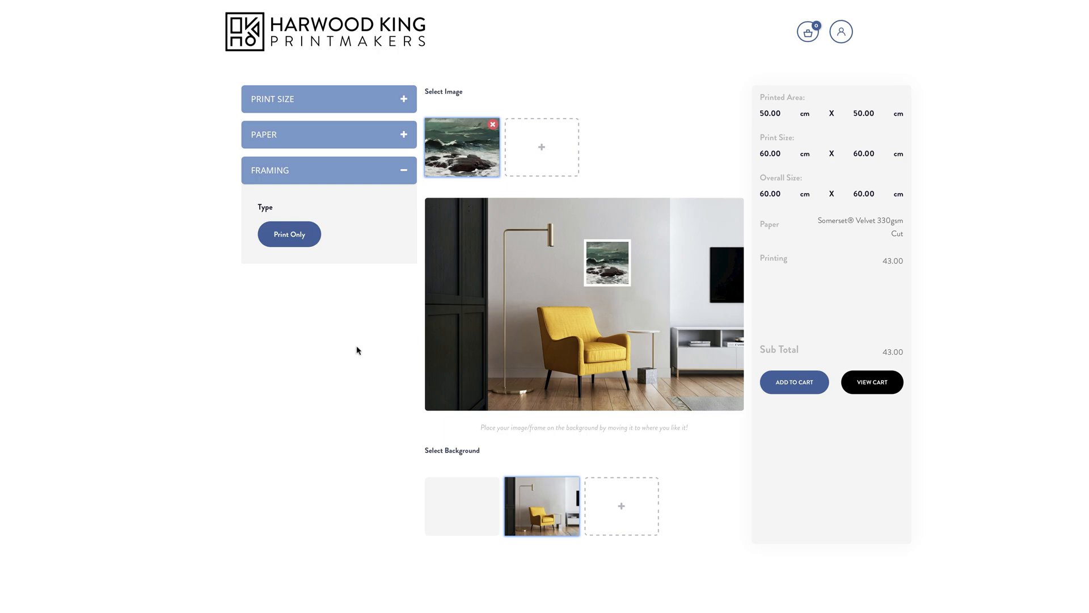
Step: Add the configured print to the cart and proceed from the cart to checkout
left_click(803, 392)
left_click(876, 392)
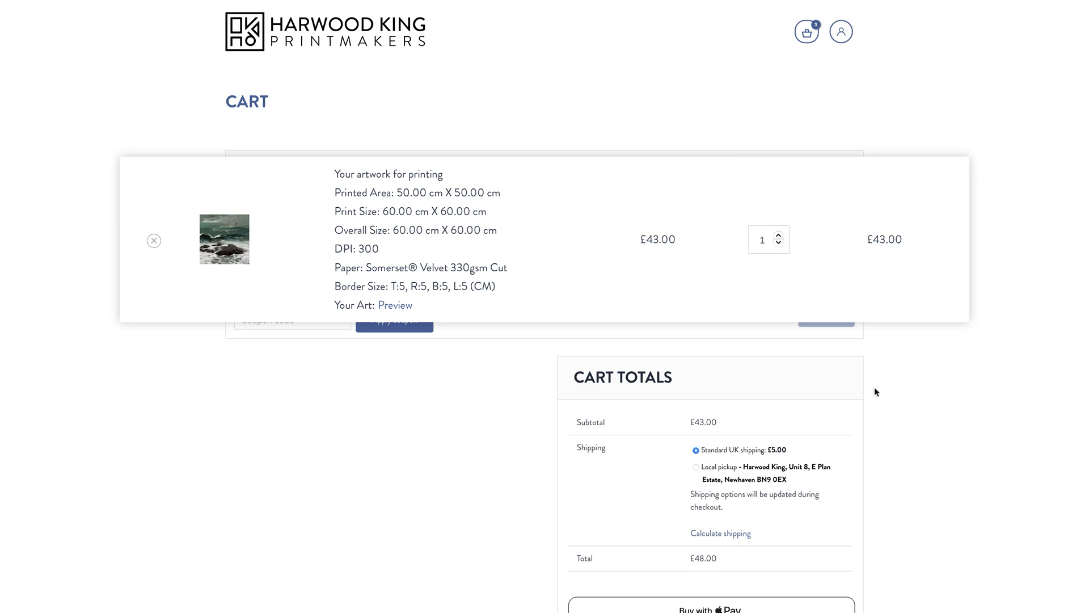
scroll(876, 392, "down", 3)
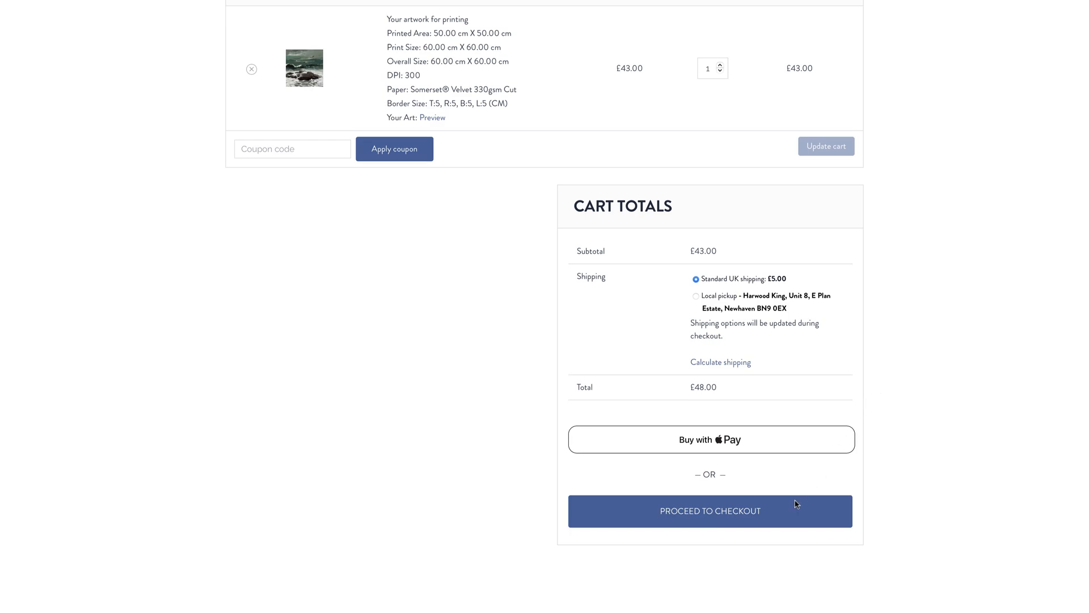
left_click(784, 517)
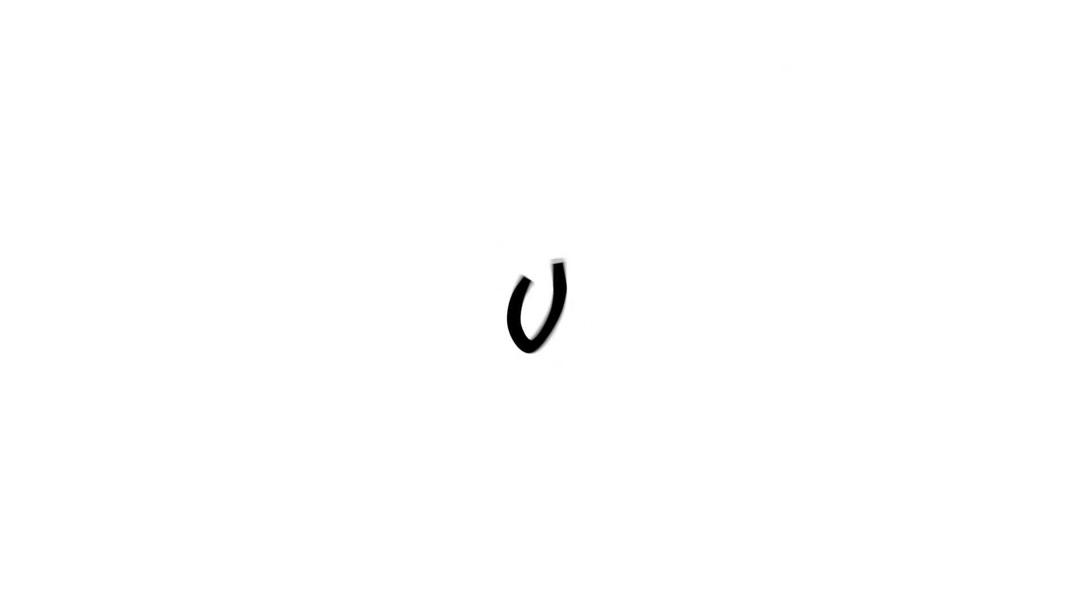